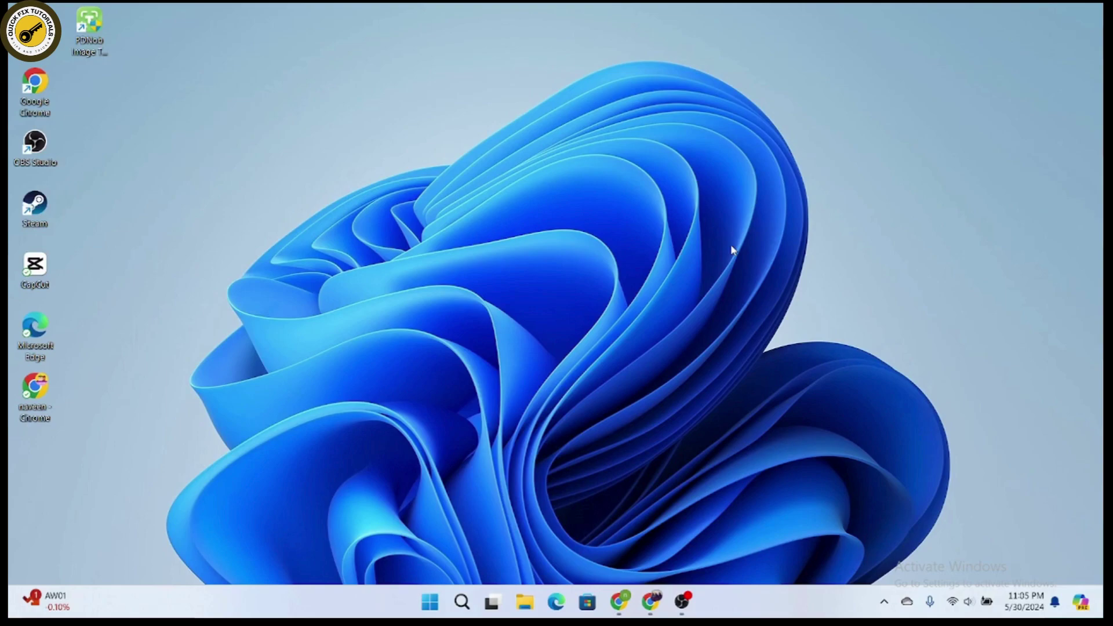
# Open Settings to System > Display > Advanced display, showing 1920 × 1080 at 60.05 Hz.
pyautogui.press('super')
pyautogui.write('settings')
pyautogui.click(428, 211)
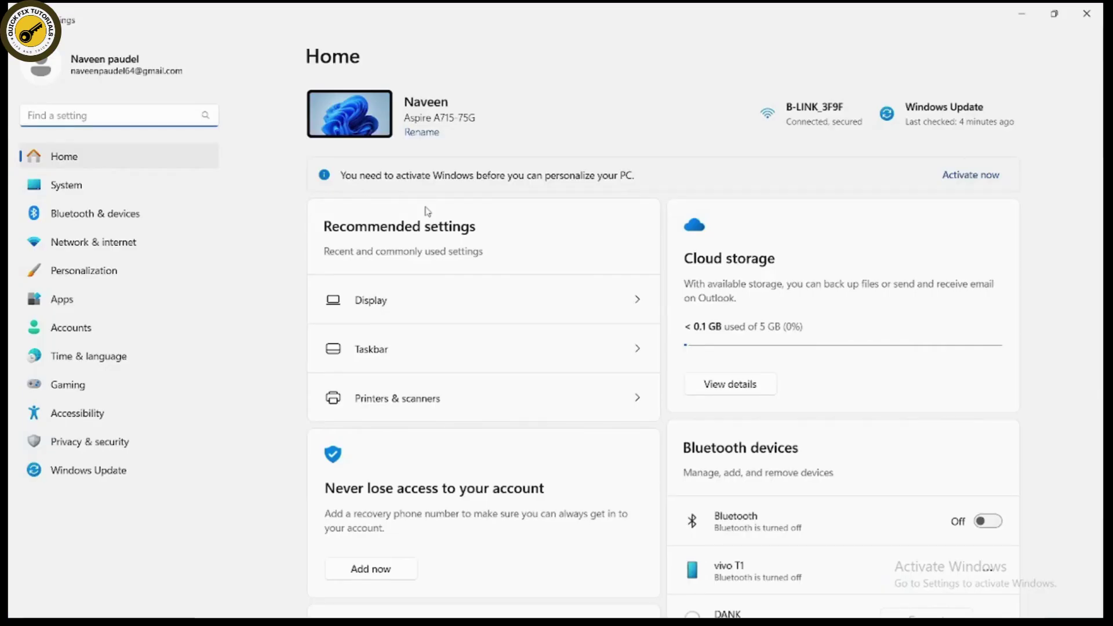
pyautogui.click(96, 200)
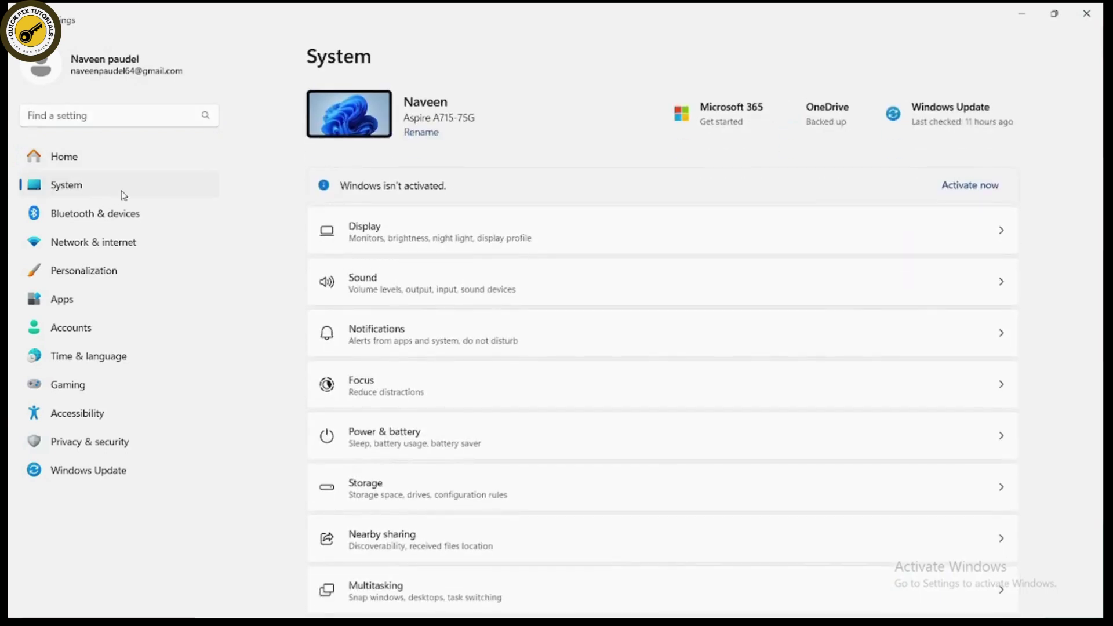
pyautogui.click(495, 235)
pyautogui.scroll(-5, 551, 319)
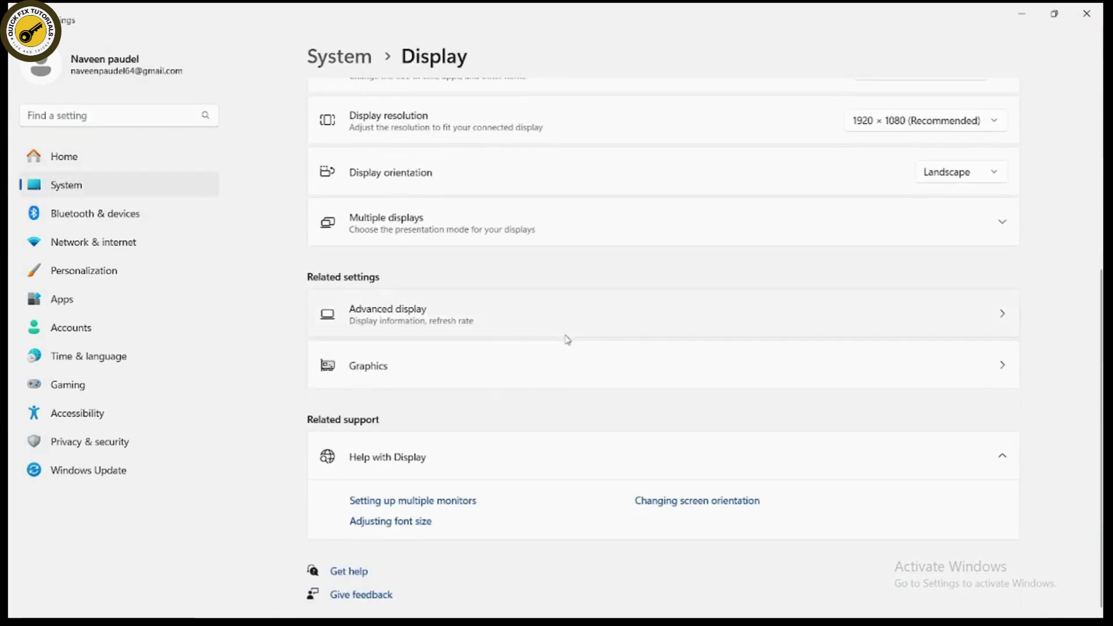
pyautogui.scroll(5, 568, 341)
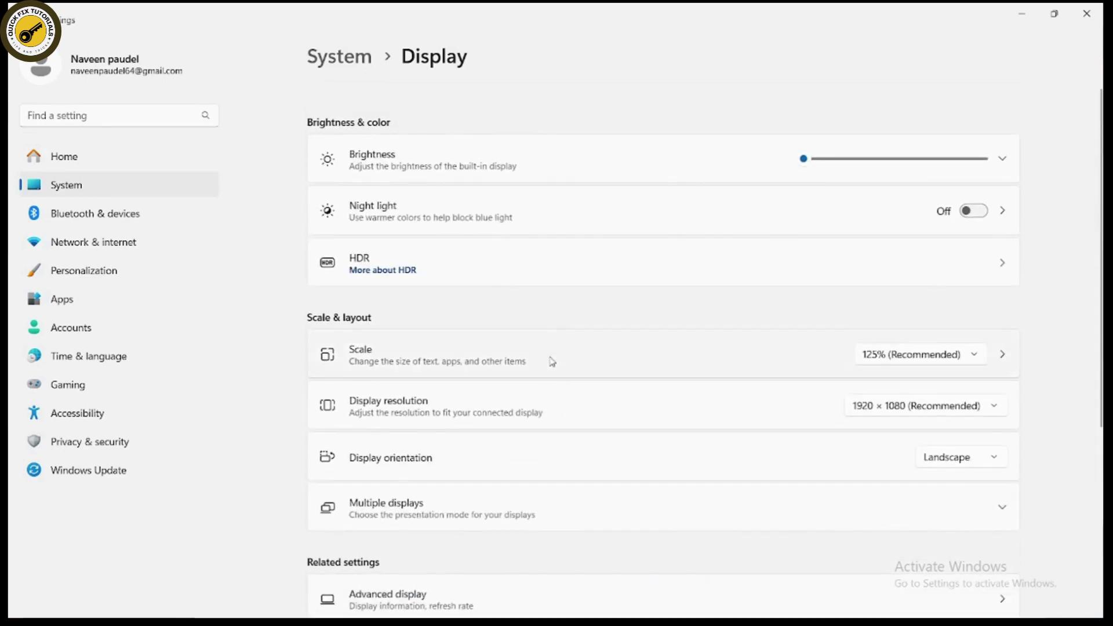
pyautogui.scroll(-5, 551, 360)
pyautogui.click(447, 322)
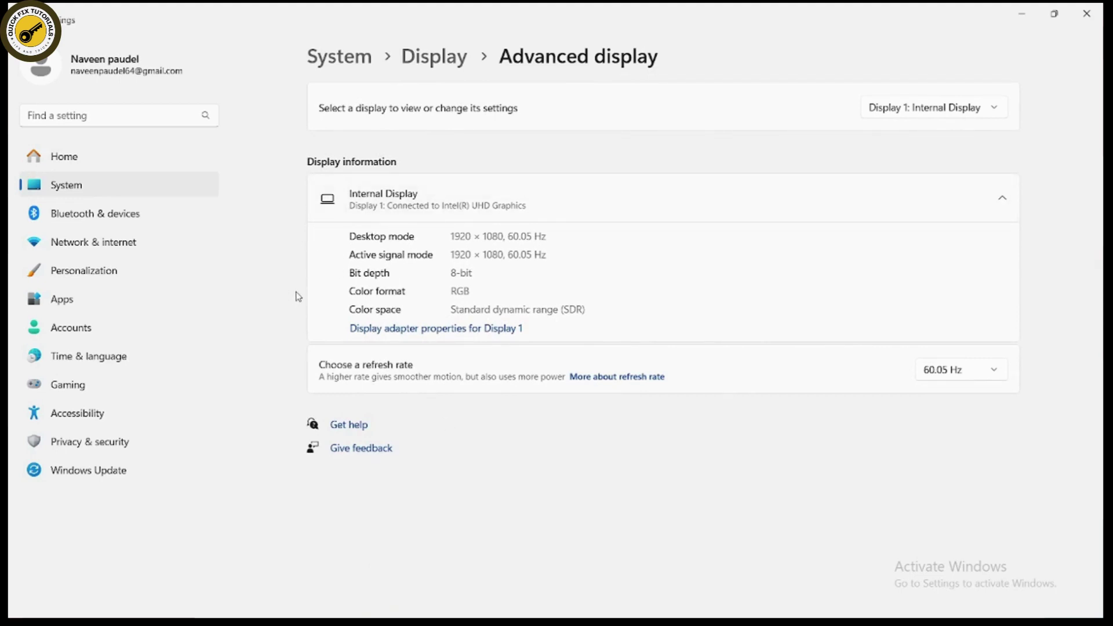
# Check the Intel UHD Graphics adapter's 128 MB dedicated video memory, then close it and Settings.
pyautogui.click(400, 330)
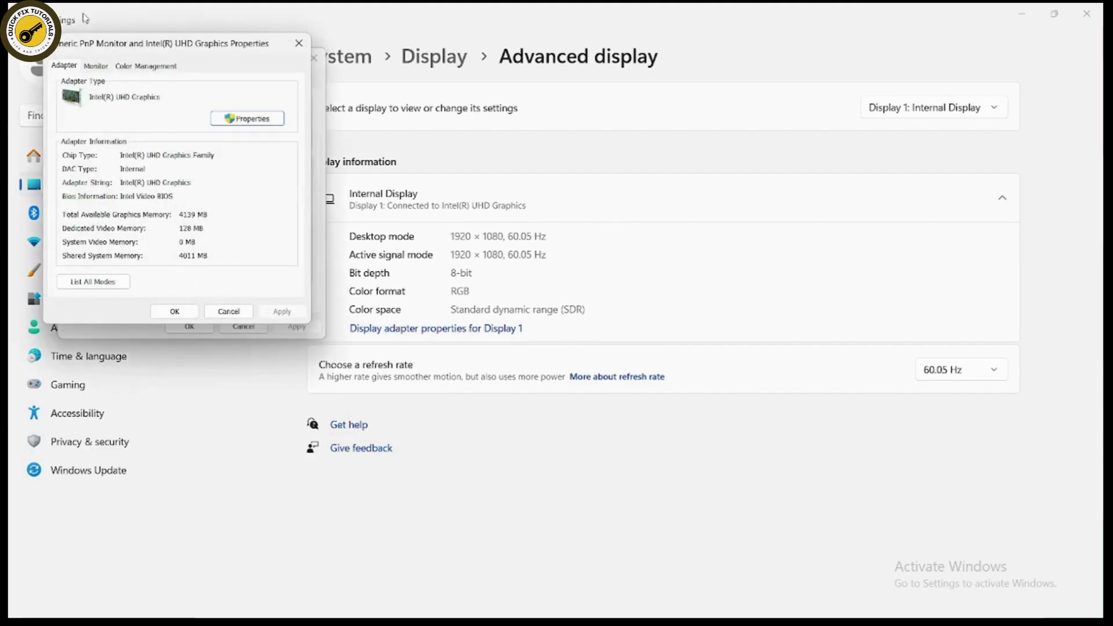
pyautogui.moveTo(205, 55); pyautogui.dragTo(498, 187)
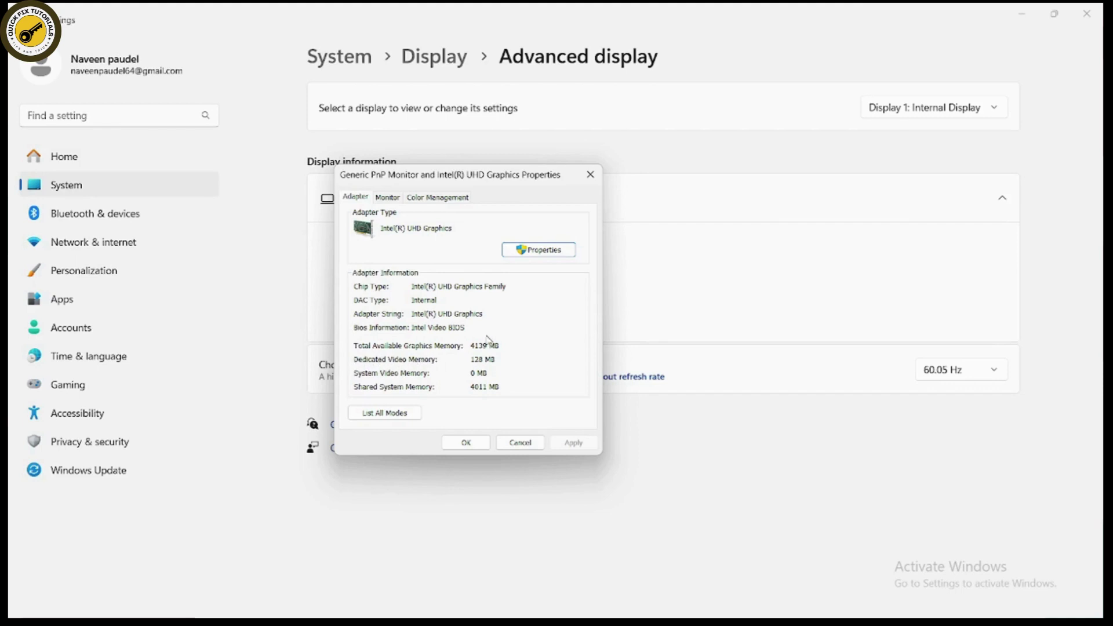
pyautogui.click(465, 443)
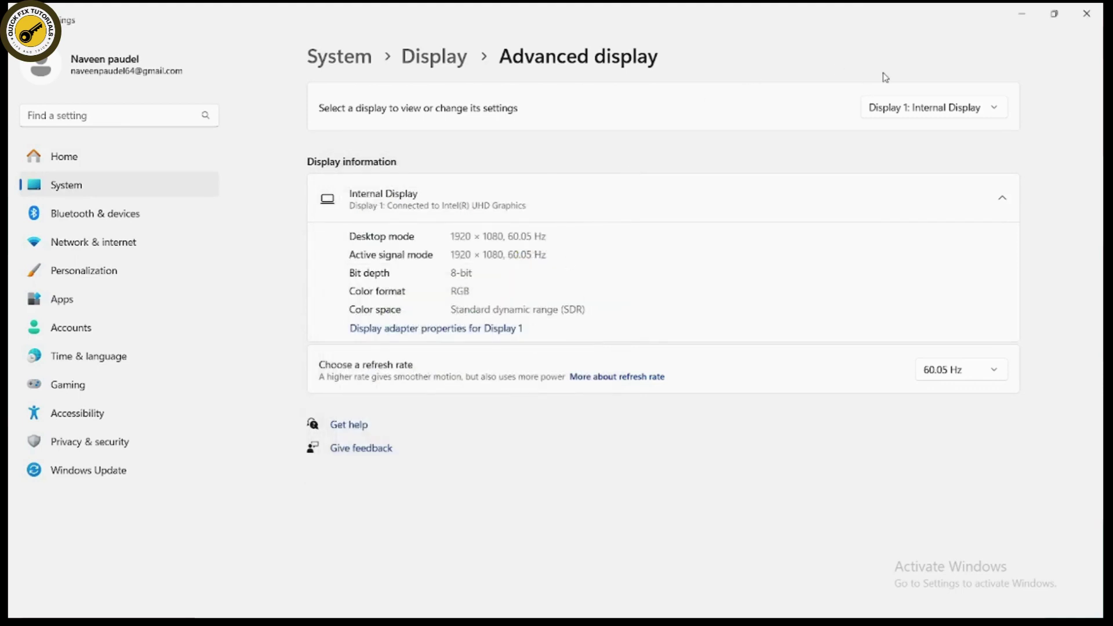
pyautogui.click(1086, 14)
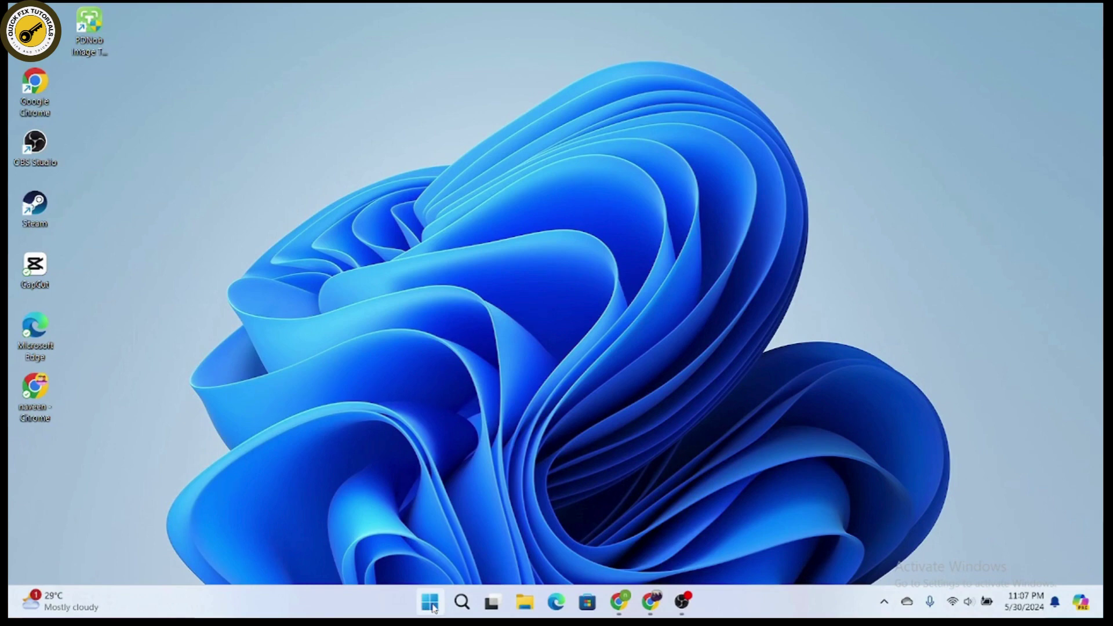
# Open the Run dialog from the Start button's quick menu and enter regedit.
pyautogui.click(432, 606)
pyautogui.click(431, 605)
pyautogui.rightClick(435, 603)
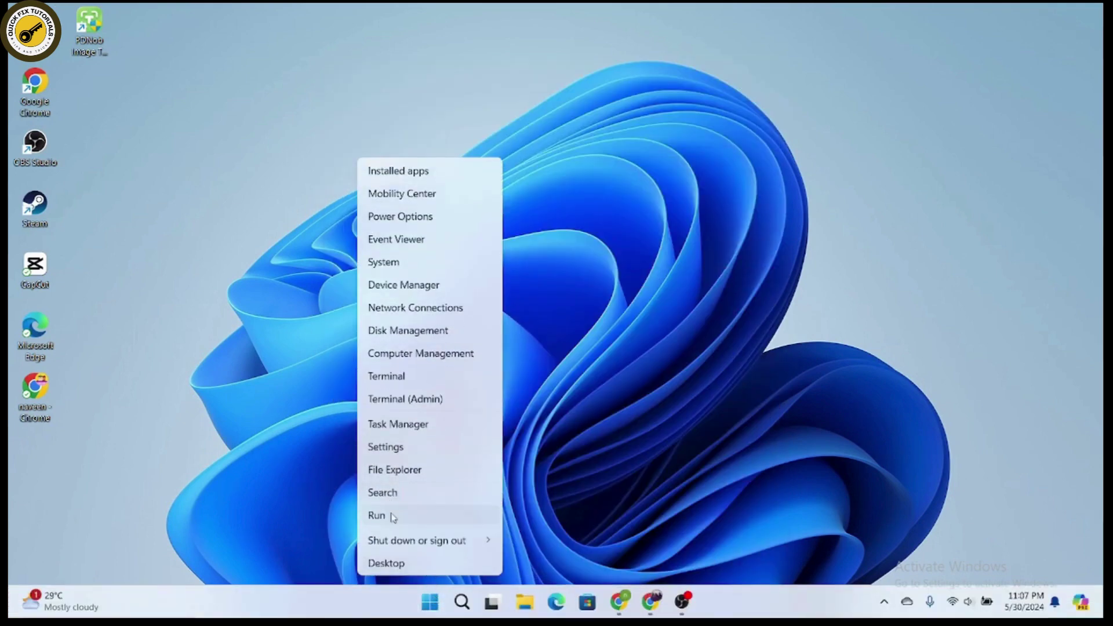
pyautogui.click(392, 516)
pyautogui.moveTo(192, 473); pyautogui.dragTo(584, 254)
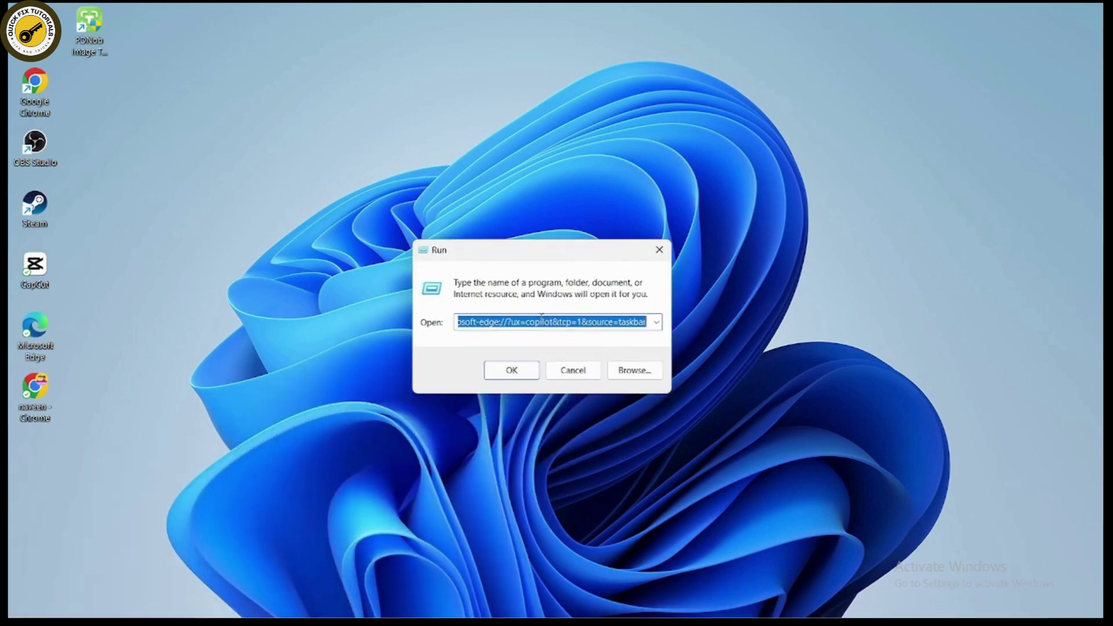
pyautogui.press('BackSpace')
pyautogui.write('re')
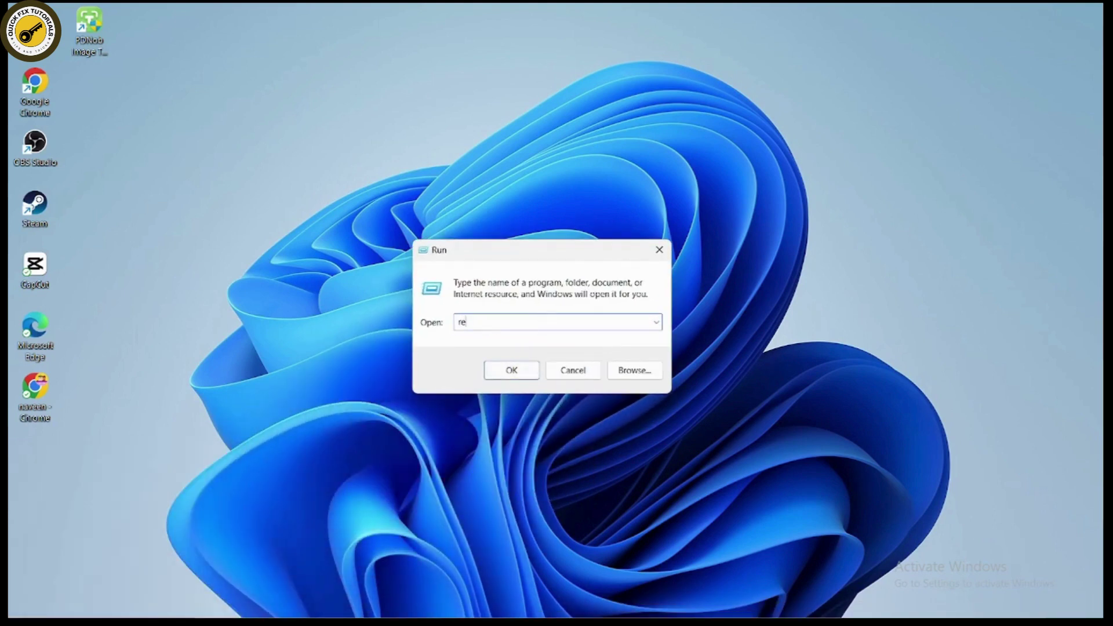
pyautogui.write('gedit')
# Launch Registry Editor, collapse the tree, and expand Computer > HKEY_LOCAL_MACHINE > SOFTWARE > Intel.
pyautogui.click(520, 374)
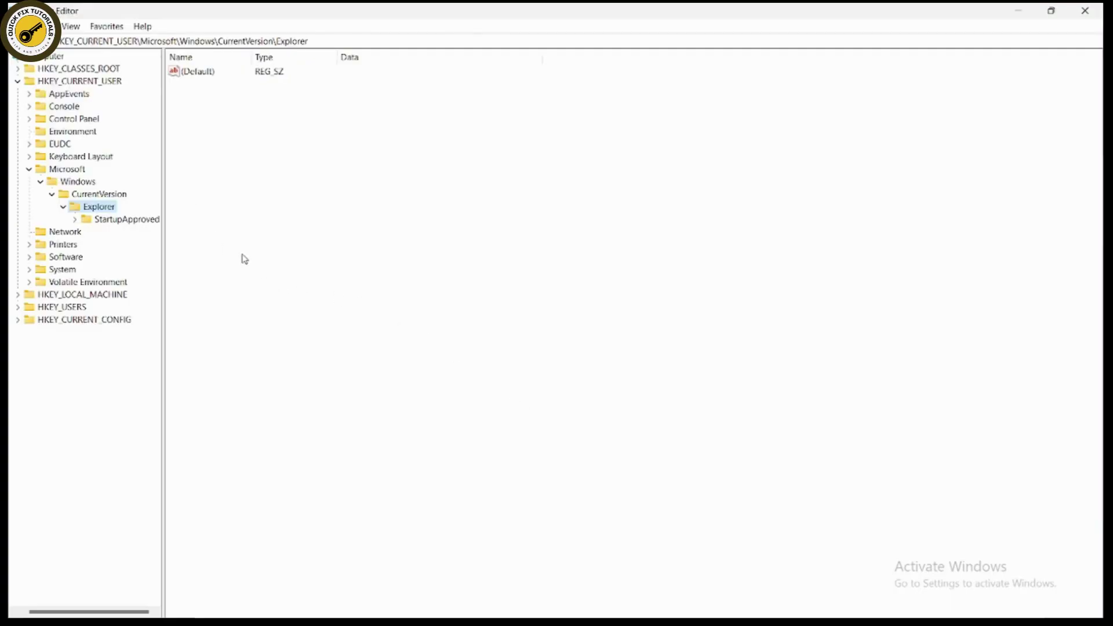
pyautogui.click(17, 81)
pyautogui.press('Left')
pyautogui.press('Left')
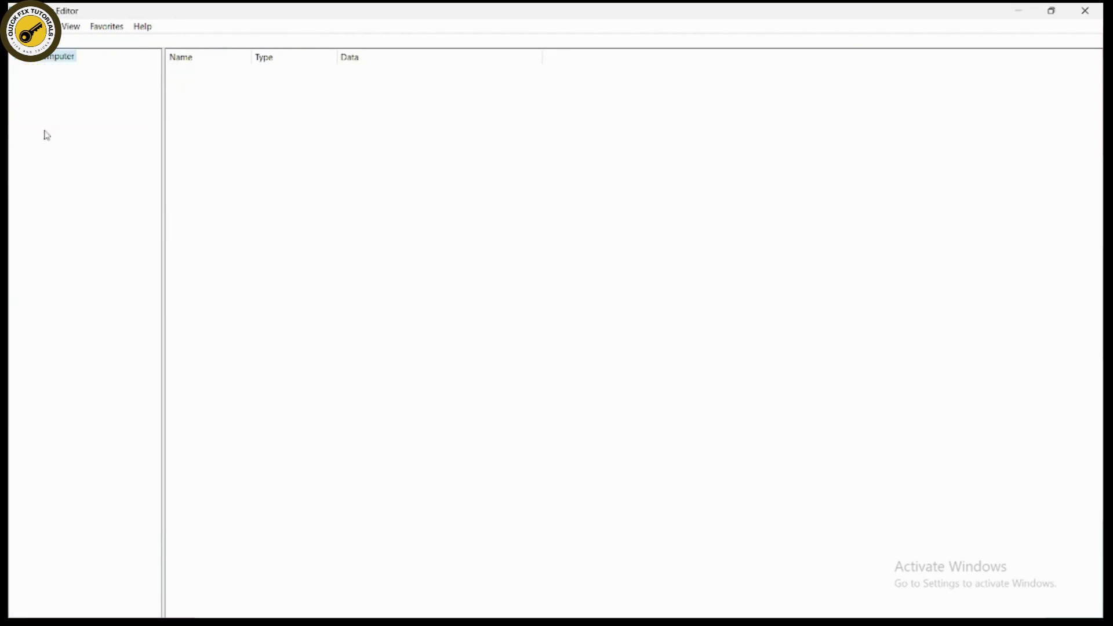
pyautogui.click(18, 58)
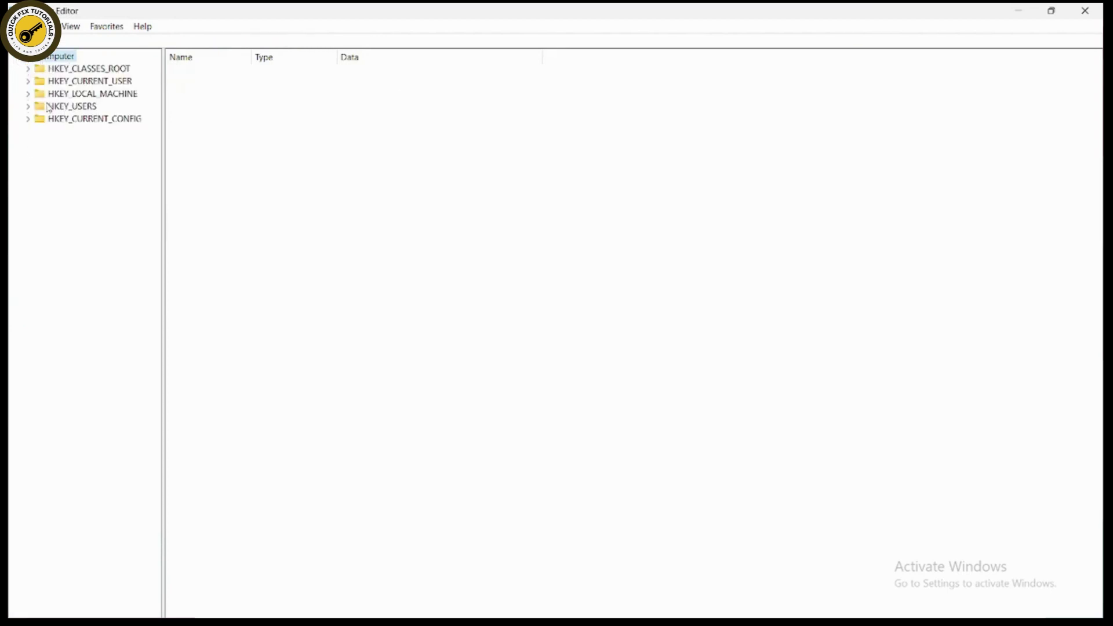
pyautogui.click(28, 94)
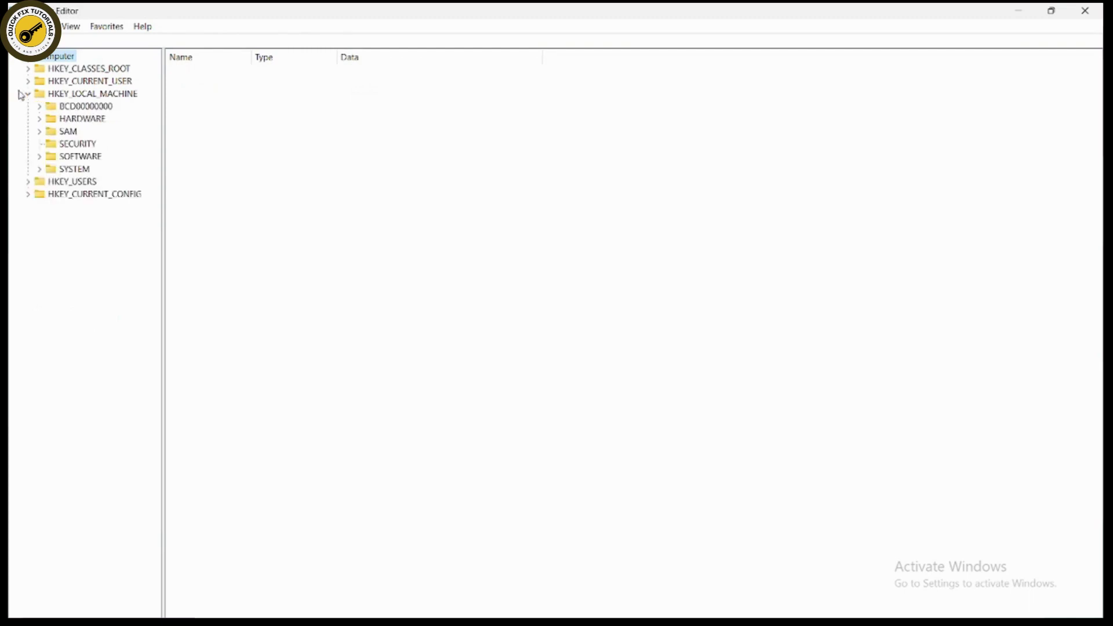
pyautogui.click(39, 156)
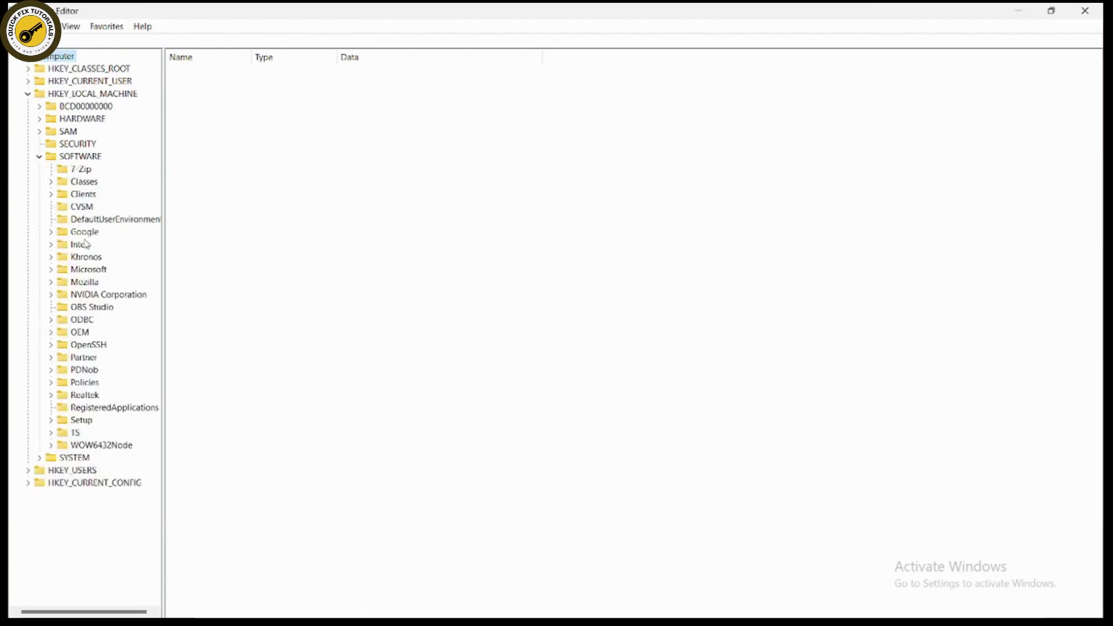
pyautogui.click(51, 244)
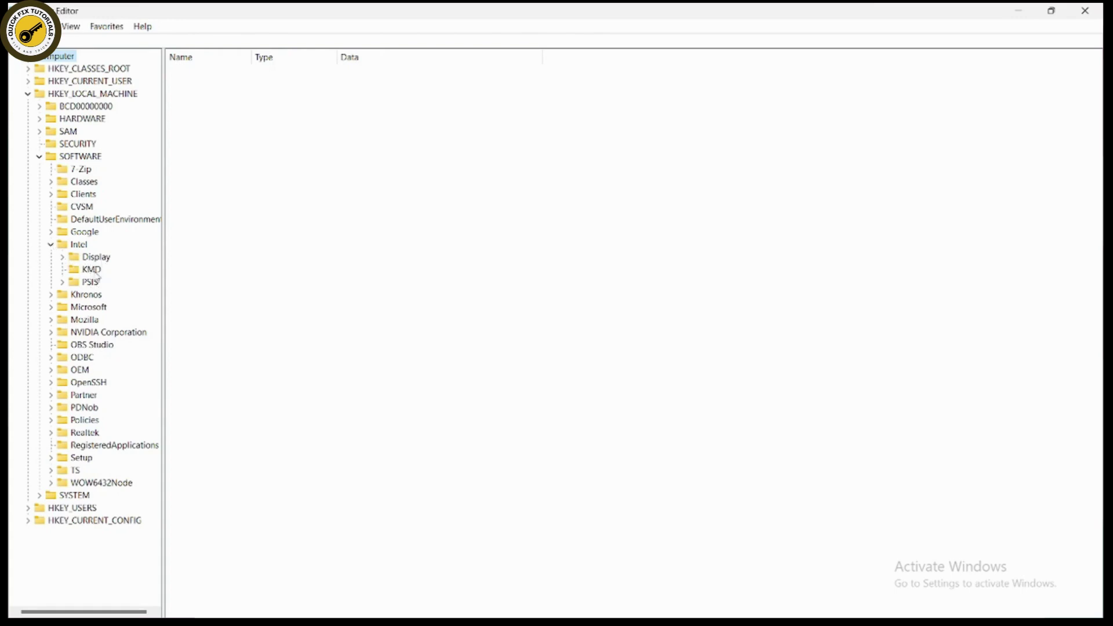
# Add a new subkey under the Intel key and name it gmm.
pyautogui.rightClick(76, 247)
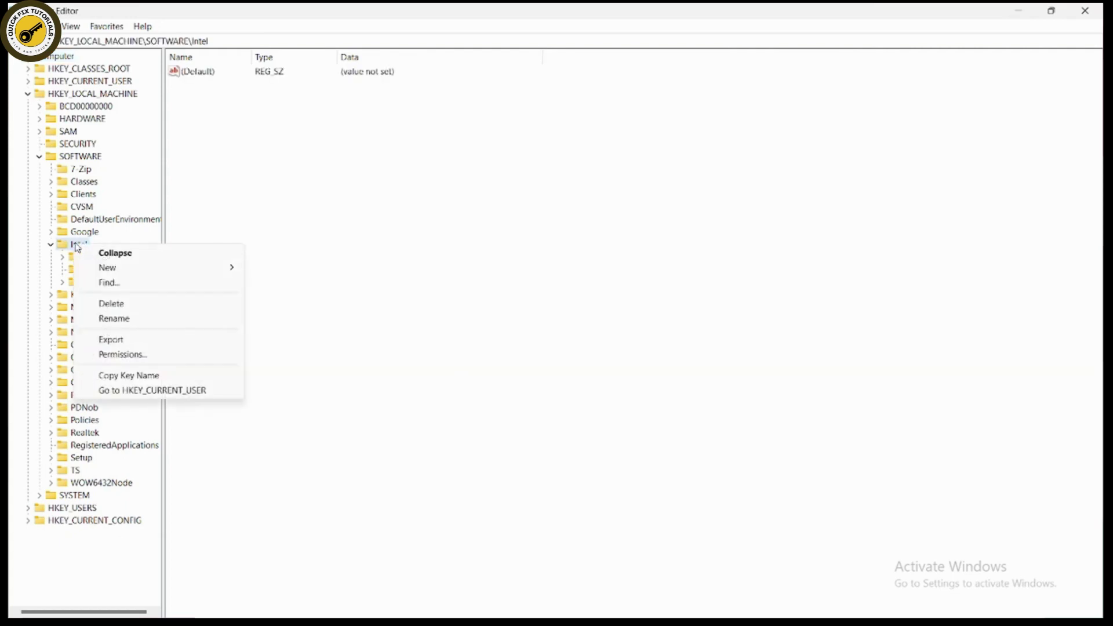
pyautogui.moveTo(118, 265)
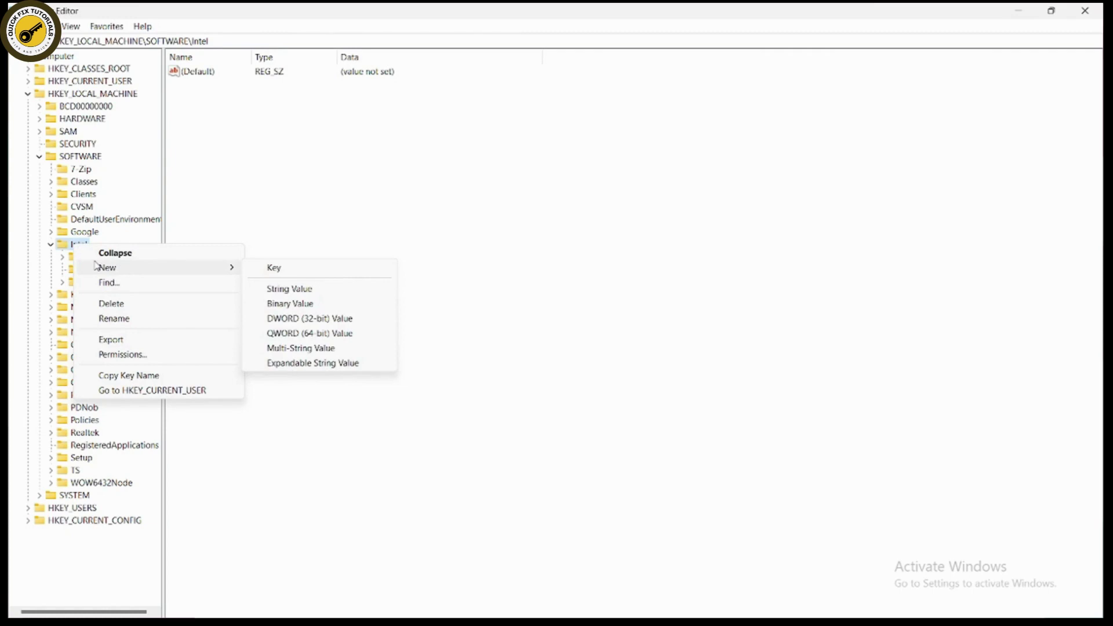
pyautogui.click(78, 244)
pyautogui.rightClick(80, 246)
pyautogui.moveTo(123, 274)
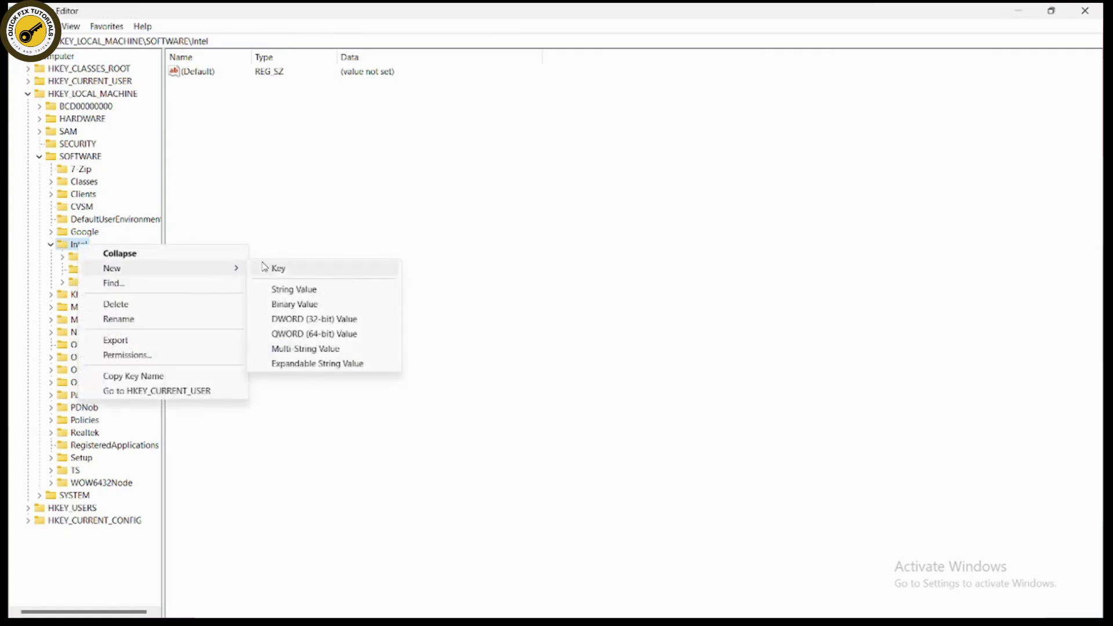
pyautogui.click(279, 269)
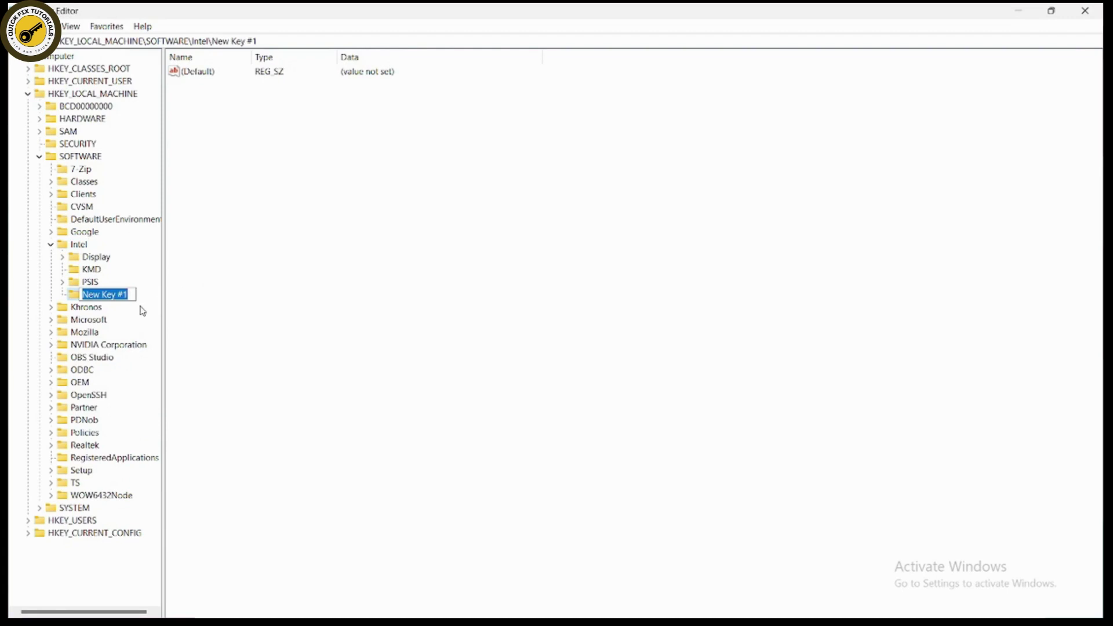
pyautogui.press('BackSpace')
pyautogui.write('gmm')
pyautogui.press('Return')
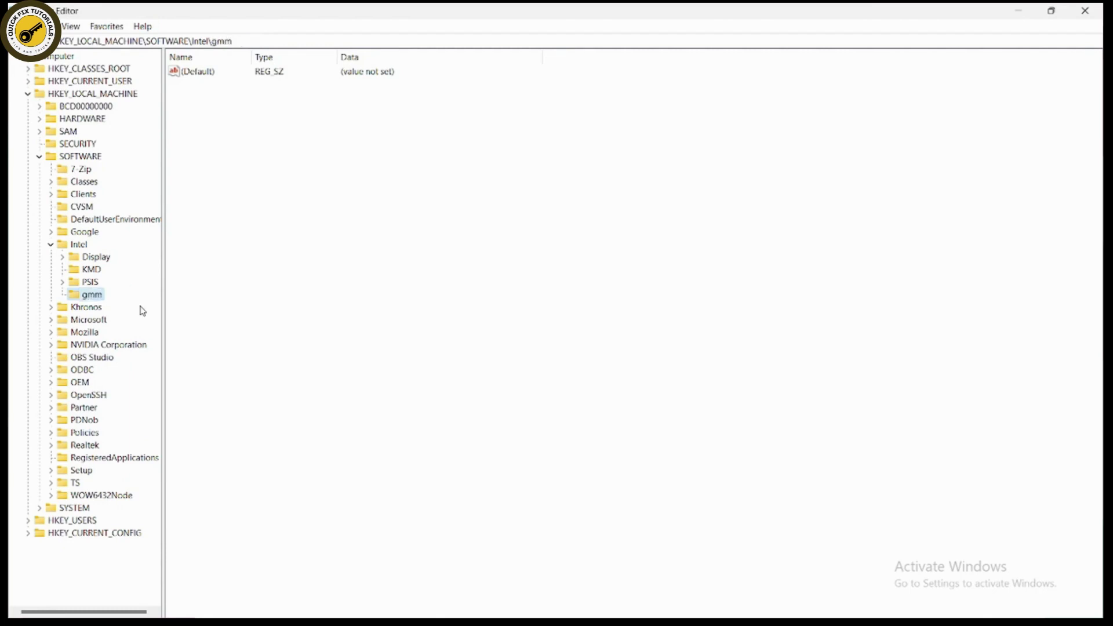
# Add a DWORD (32-bit) value named dedicatedsegmentsize to gmm and open it for editing.
pyautogui.rightClick(91, 298)
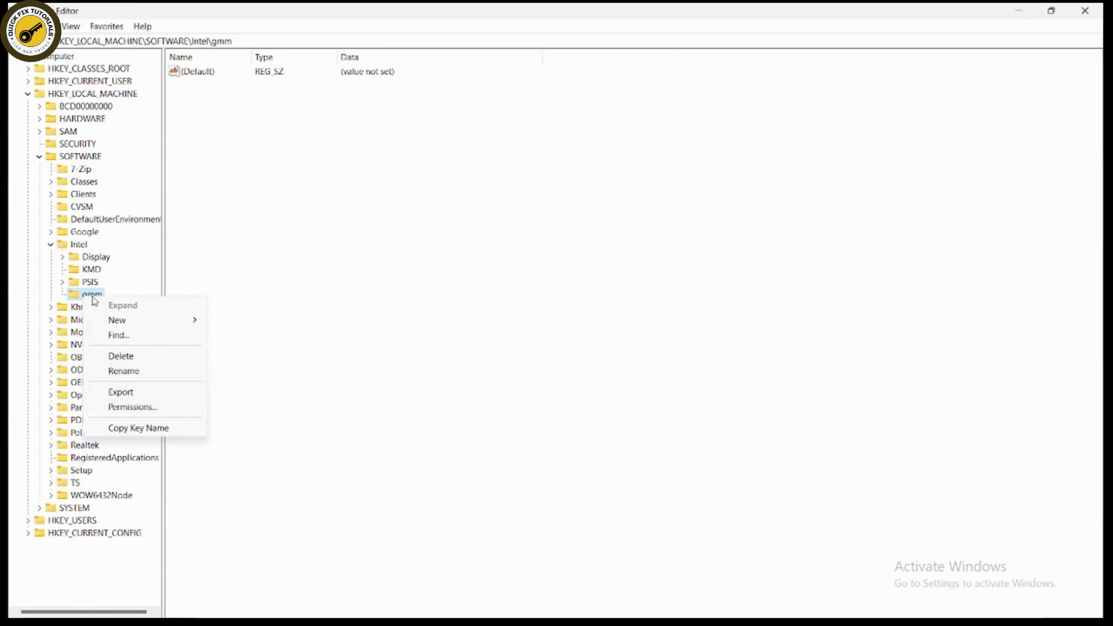
pyautogui.moveTo(134, 321)
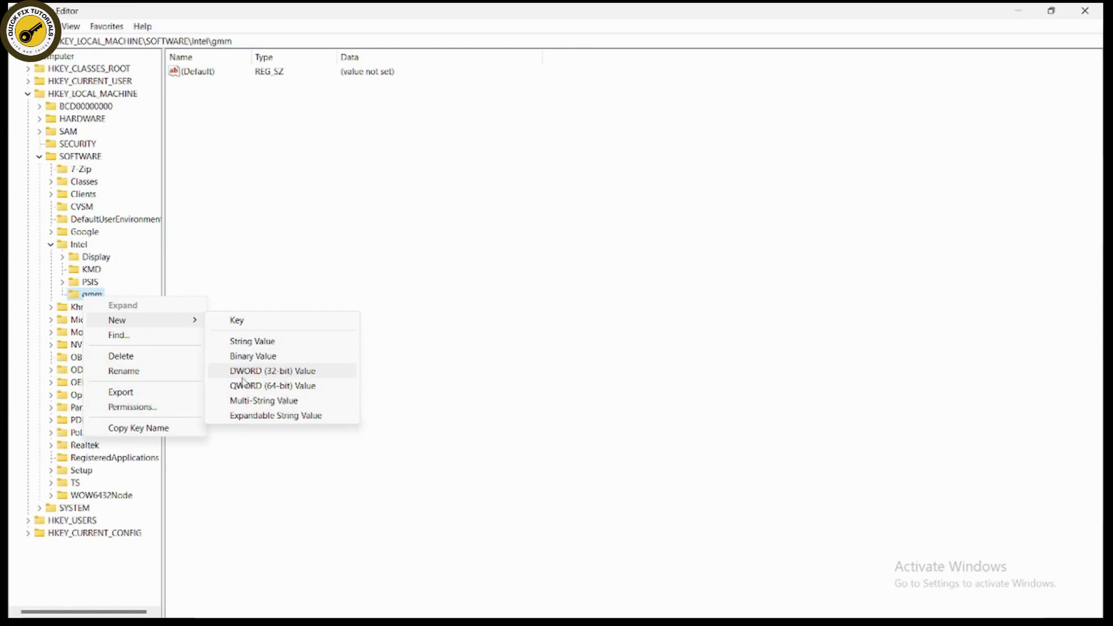
pyautogui.click(280, 371)
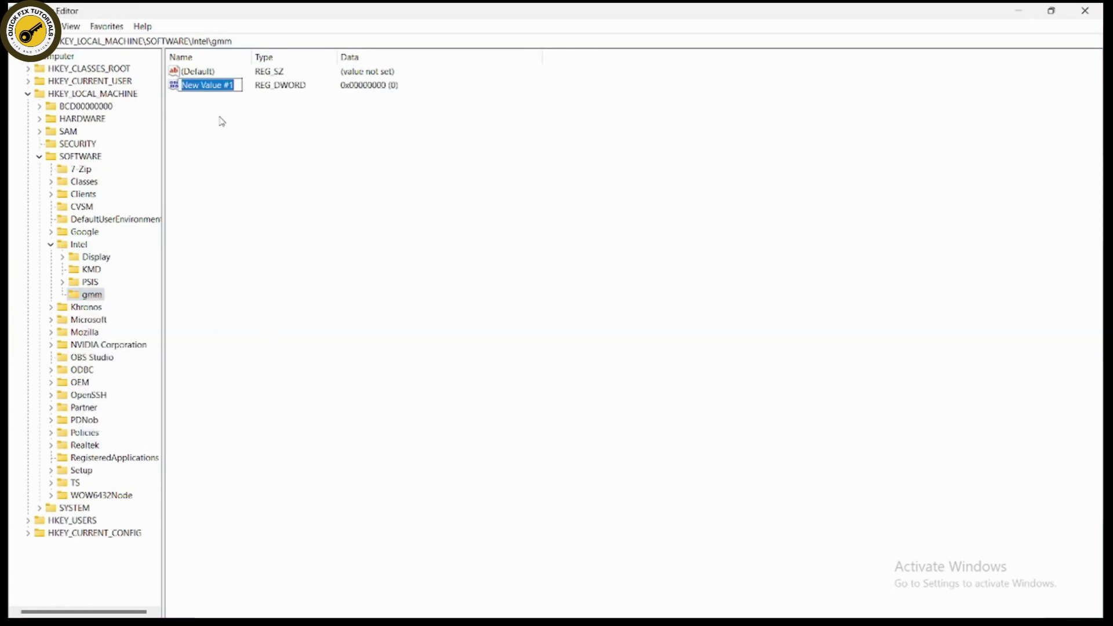
pyautogui.press('BackSpace')
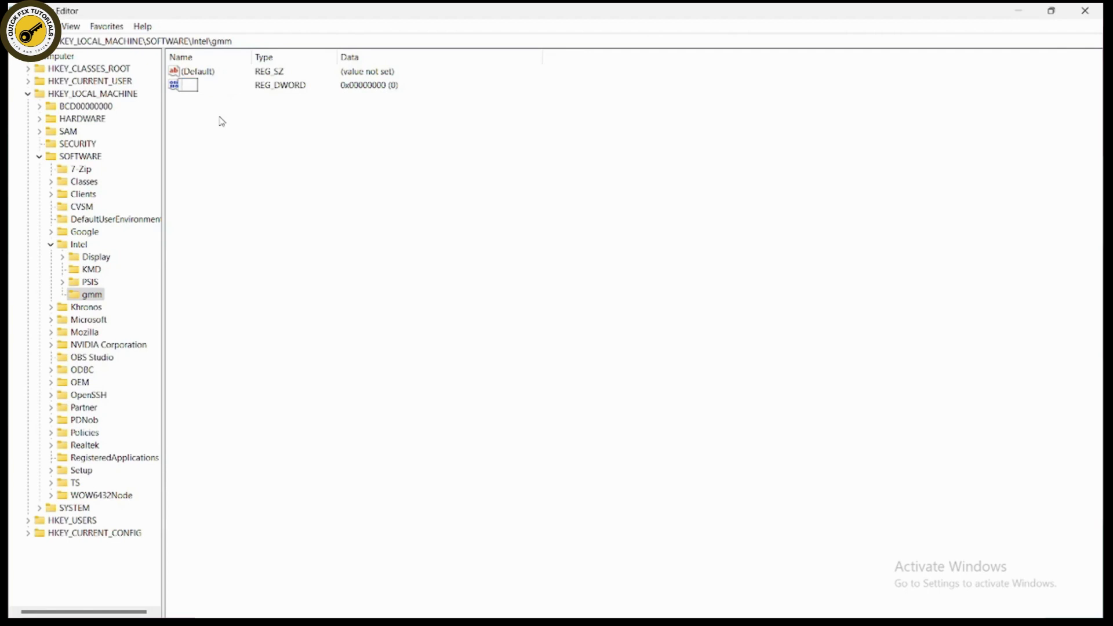
pyautogui.write('dedicatedsegmentsize')
pyautogui.press('Return')
pyautogui.rightClick(223, 88)
pyautogui.click(264, 95)
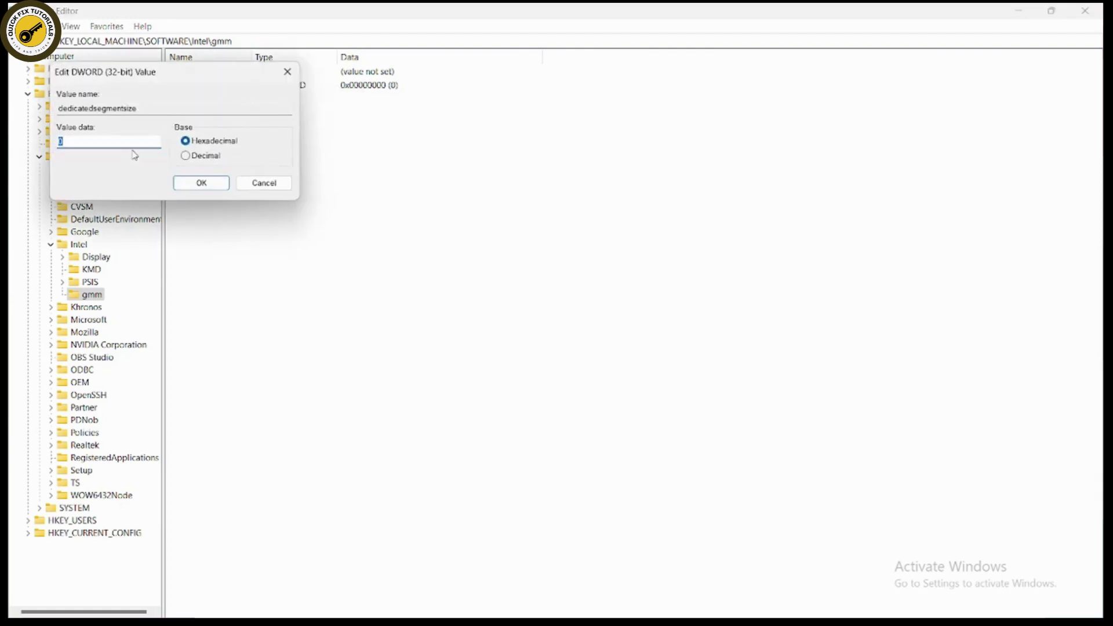
# Enter 2048 as the value data and switch the base to Decimal, showing 8264.
pyautogui.write('2048')
pyautogui.press('BackSpace')
pyautogui.press('BackSpace')
pyautogui.press('BackSpace')
pyautogui.press('BackSpace')
pyautogui.write('640')
pyautogui.press('BackSpace')
pyautogui.press('BackSpace')
pyautogui.press('BackSpace')
pyautogui.write('20')
pyautogui.write('4')
pyautogui.click(187, 157)
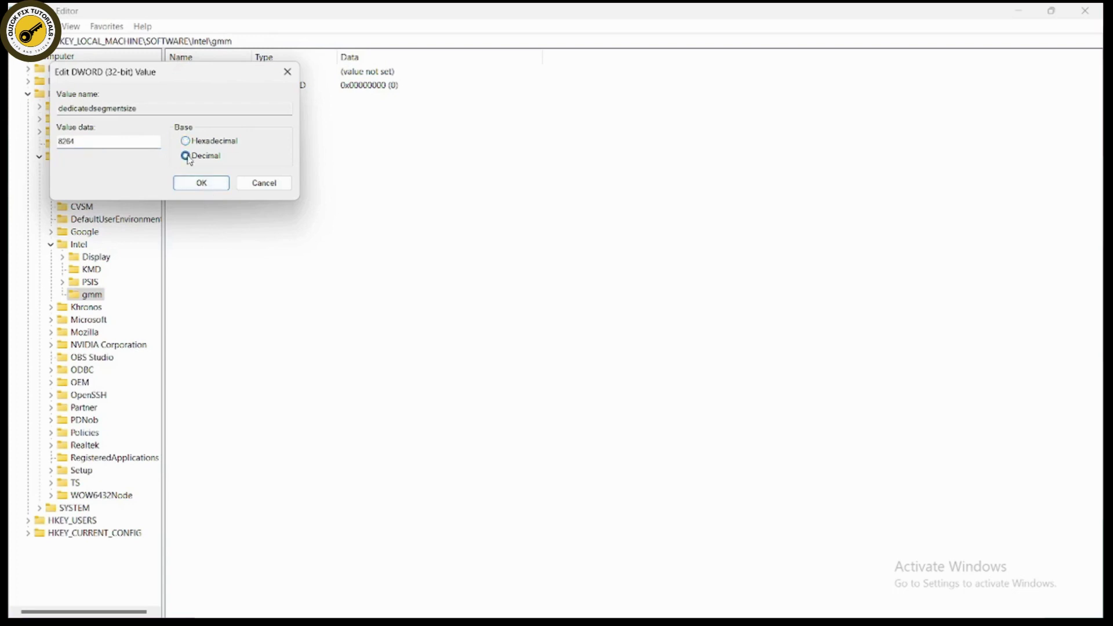